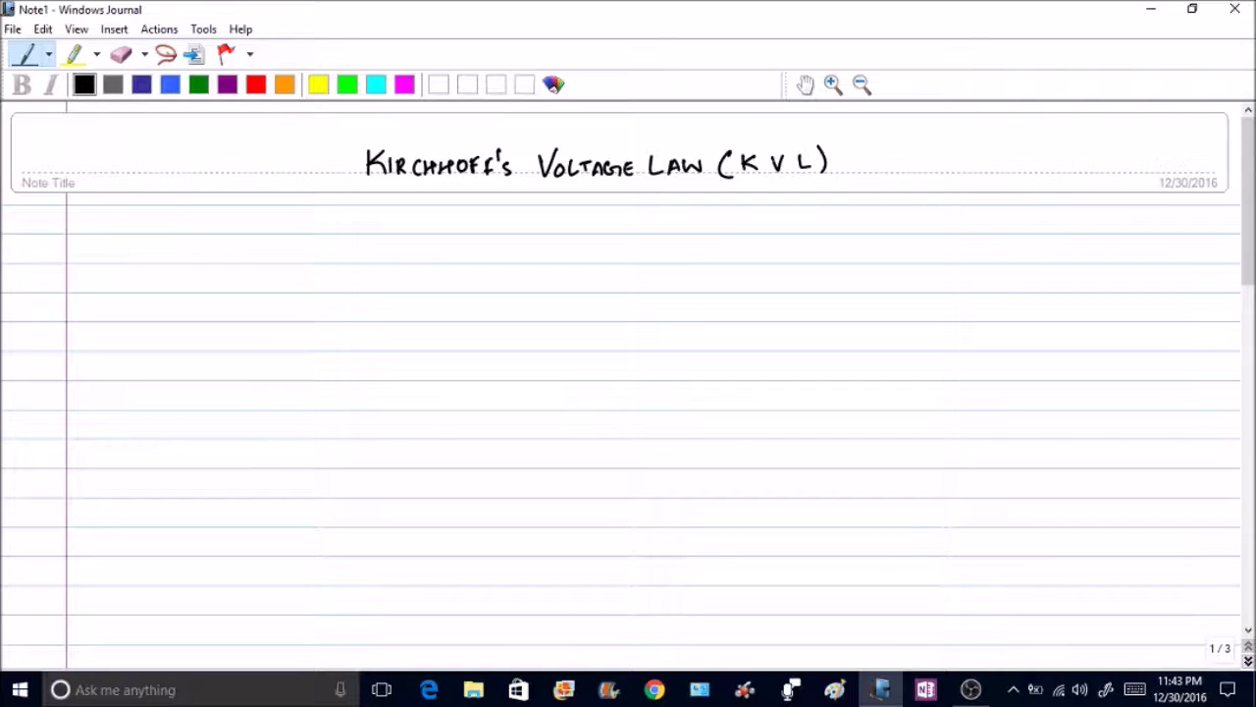
Draw an arrow and handwrite 'The algebraic' on the first ruled line
drag(91, 234, 114, 234)
drag(106, 229, 106, 239)
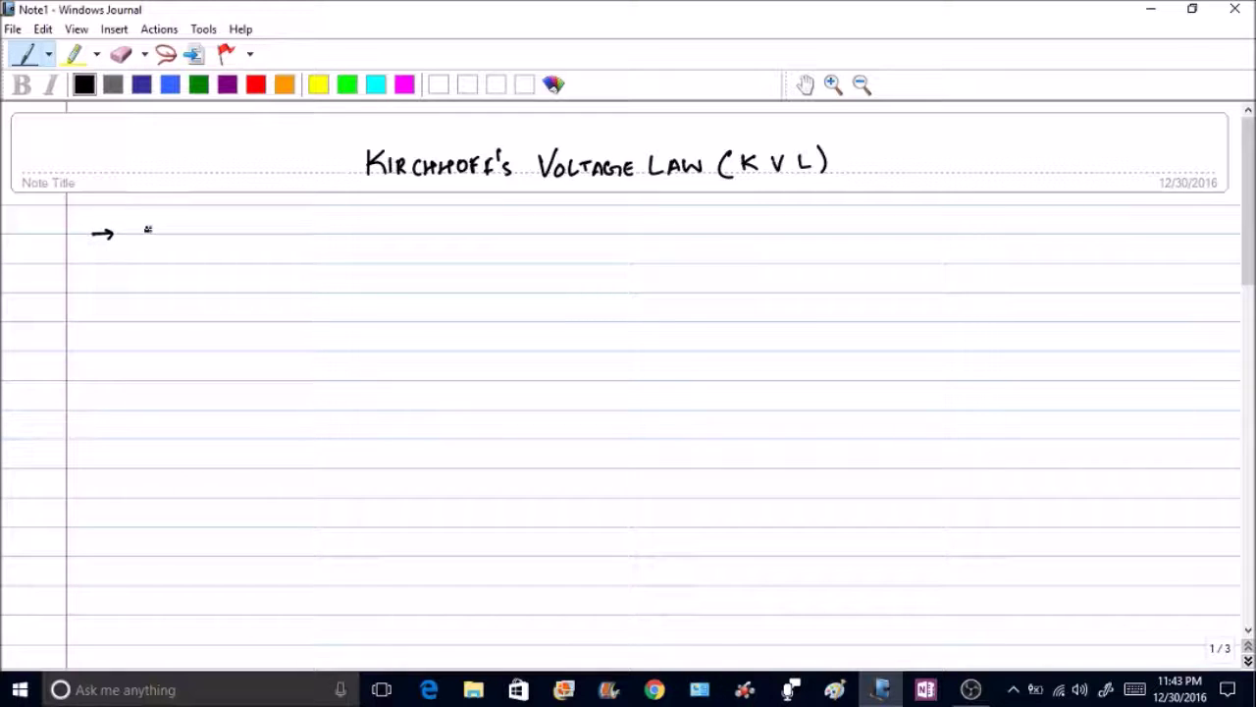
drag(142, 218, 159, 217)
mouse_move(150, 217)
mouse_down()
mouse_move(149, 236)
mouse_move(210, 236)
mouse_up()
mouse_move(218, 235)
mouse_down()
mouse_move(222, 214)
mouse_move(226, 236)
mouse_up()
mouse_move(238, 226)
mouse_down()
mouse_move(231, 251)
mouse_move(267, 232)
mouse_move(389, 235)
mouse_up()
click(303, 224)
Finish the quoted definition: 'sum of voltages @ any instant around a closed path is 0'
mouse_move(420, 218)
mouse_down()
mouse_move(422, 253)
mouse_move(502, 227)
mouse_move(520, 251)
mouse_move(526, 234)
mouse_up()
drag(549, 224, 535, 239)
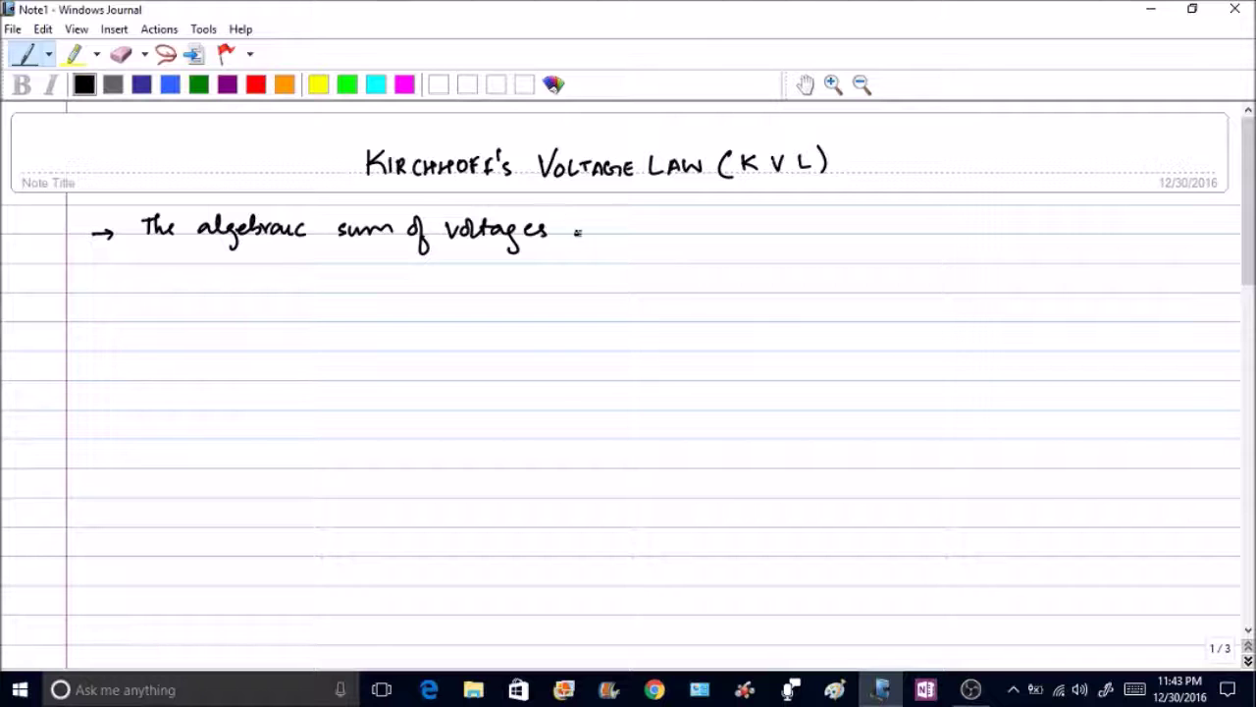
mouse_move(575, 230)
mouse_down()
mouse_move(602, 226)
mouse_move(644, 249)
mouse_move(684, 225)
mouse_move(665, 229)
mouse_move(707, 221)
mouse_move(793, 232)
mouse_move(1025, 220)
mouse_move(1062, 232)
mouse_up()
drag(1066, 226, 1111, 237)
mouse_move(1115, 228)
mouse_down()
mouse_move(1122, 237)
mouse_move(1168, 226)
mouse_up()
drag(1177, 218, 1176, 225)
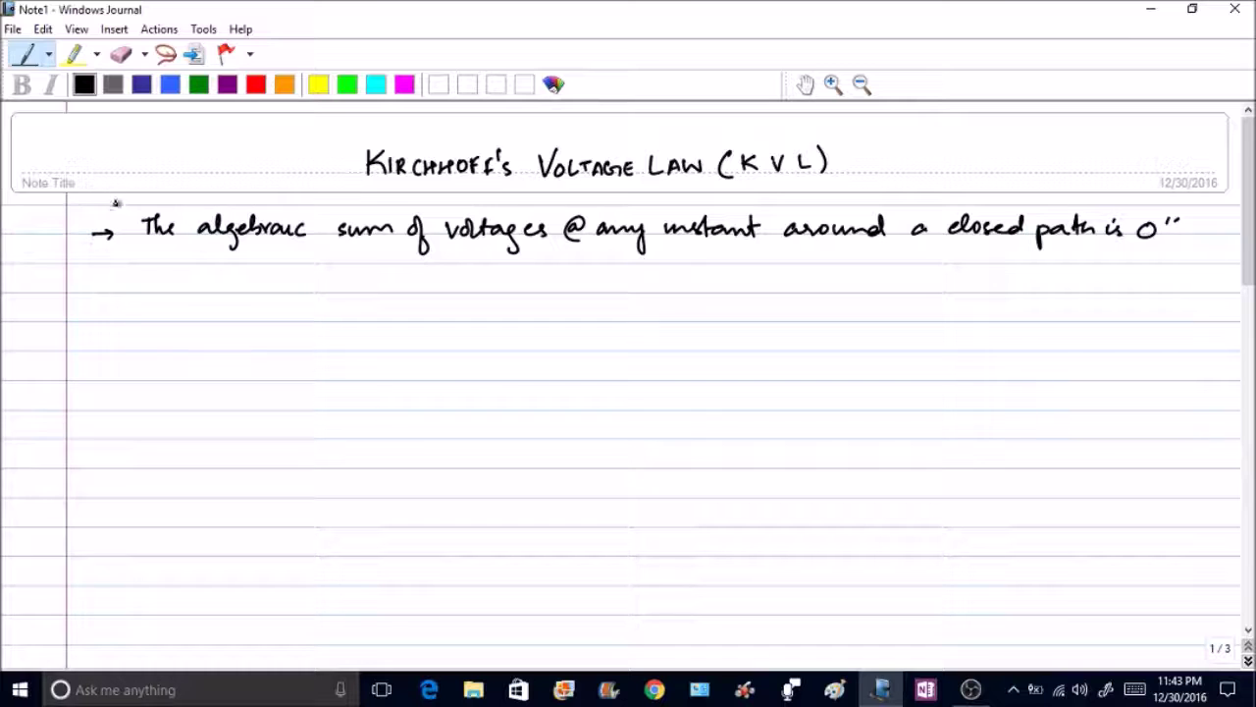
drag(116, 202, 118, 210)
Sketch the closed loop with a battery and three resistors, labelling the battery E
mouse_move(163, 290)
mouse_down()
mouse_move(163, 319)
mouse_move(185, 319)
mouse_move(164, 383)
mouse_up()
mouse_move(163, 292)
mouse_down()
mouse_move(305, 291)
mouse_move(312, 383)
mouse_up()
drag(162, 381, 316, 381)
mouse_move(106, 326)
mouse_down()
mouse_move(106, 345)
mouse_move(119, 343)
mouse_up()
drag(106, 335, 119, 326)
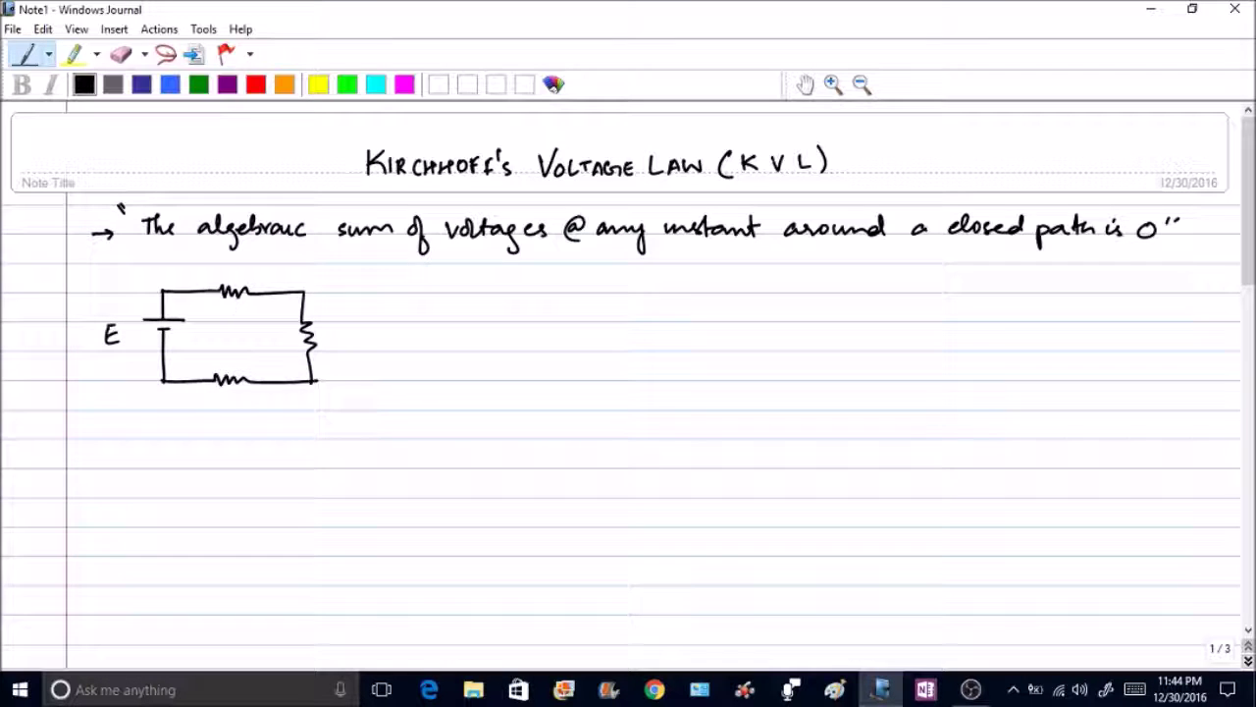
Label the resistors R1, R2, R3 and write 'total work done by source E = W'
drag(230, 310, 234, 315)
drag(237, 307, 292, 346)
drag(295, 343, 254, 374)
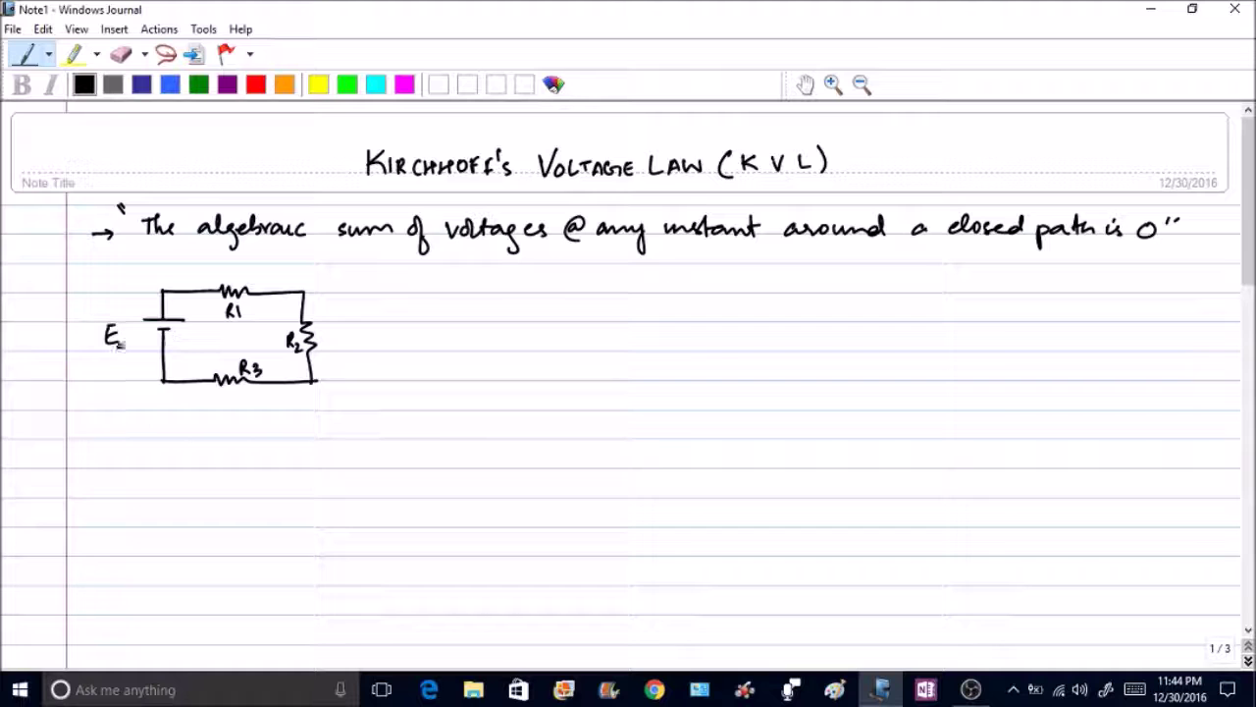
mouse_move(434, 301)
mouse_down()
mouse_move(583, 312)
mouse_move(605, 315)
mouse_move(601, 338)
mouse_move(626, 314)
mouse_move(706, 310)
mouse_move(704, 323)
mouse_move(762, 312)
mouse_move(718, 321)
mouse_move(765, 306)
mouse_up()
Write W = W1 + W2 + W3 and divide every term by Q
drag(487, 356, 534, 370)
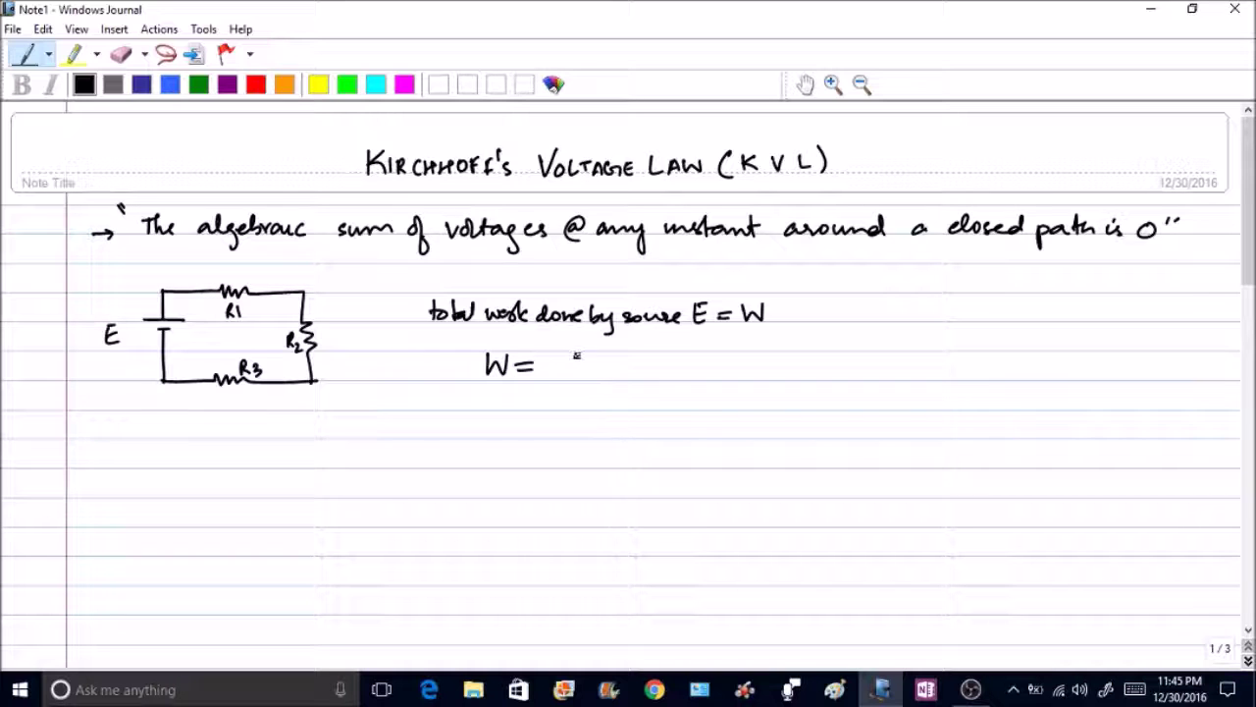
mouse_move(557, 357)
mouse_down()
mouse_move(581, 359)
mouse_move(582, 385)
mouse_move(617, 364)
mouse_move(610, 376)
mouse_move(646, 381)
mouse_move(660, 359)
mouse_move(671, 387)
mouse_move(699, 365)
mouse_up()
mouse_move(689, 355)
mouse_down()
mouse_move(690, 379)
mouse_move(746, 357)
mouse_move(744, 389)
mouse_up()
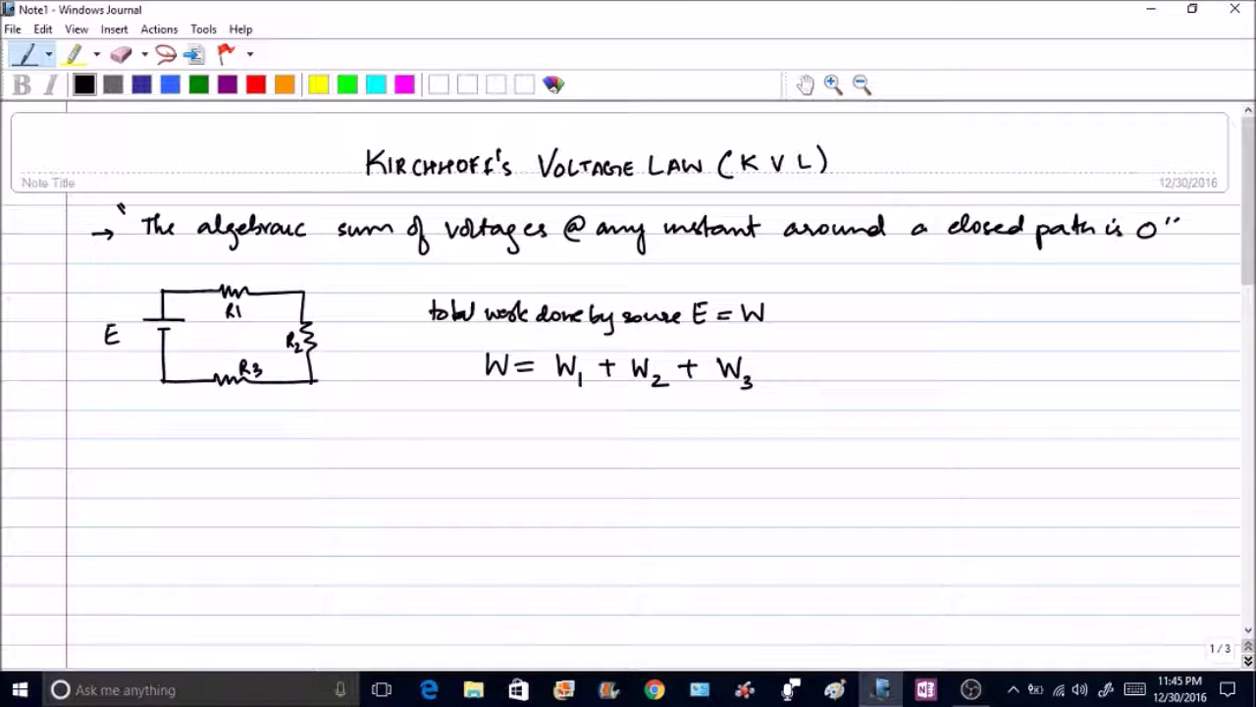
mouse_move(481, 383)
mouse_down()
mouse_move(510, 383)
mouse_move(503, 410)
mouse_move(583, 387)
mouse_up()
mouse_move(572, 394)
mouse_down()
mouse_move(562, 404)
mouse_move(575, 416)
mouse_move(667, 387)
mouse_move(646, 416)
mouse_up()
mouse_move(709, 391)
mouse_down()
mouse_move(750, 390)
mouse_move(737, 424)
mouse_up()
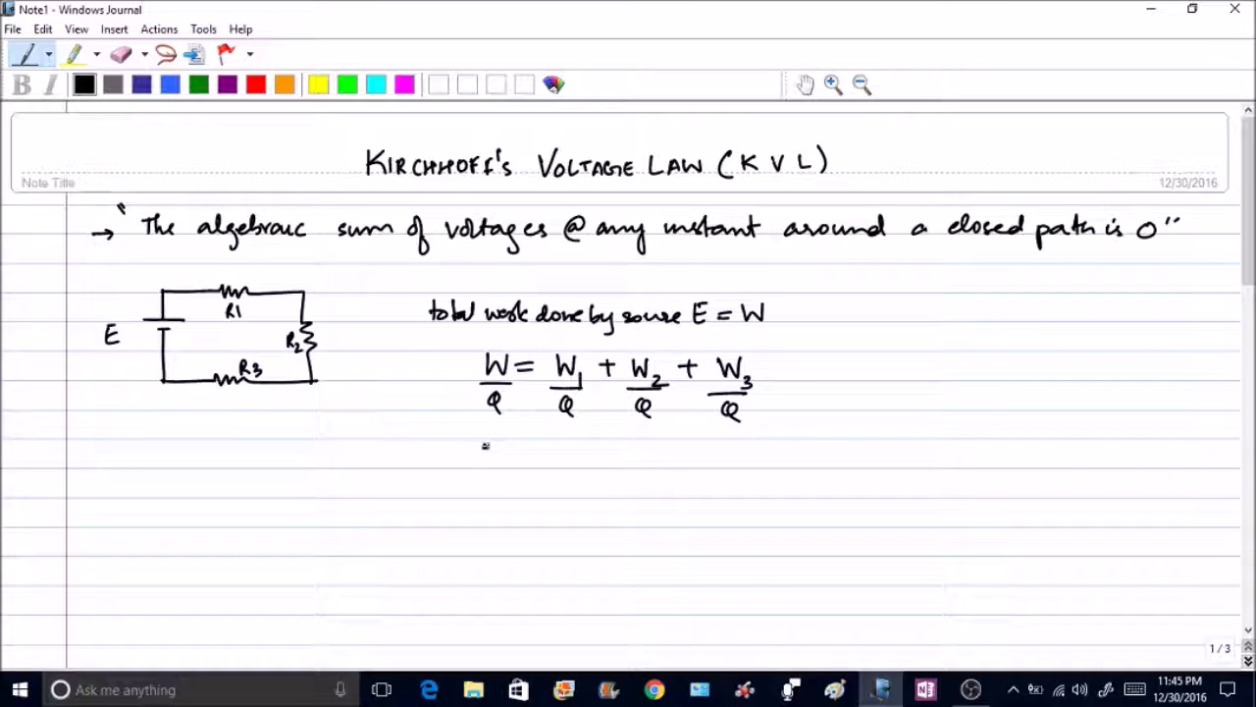
Write 'E =' and mark polarity labels V1, V2, V3 across R1, R2, R3
mouse_move(486, 451)
mouse_down()
mouse_move(500, 470)
mouse_move(567, 450)
mouse_move(569, 473)
mouse_up()
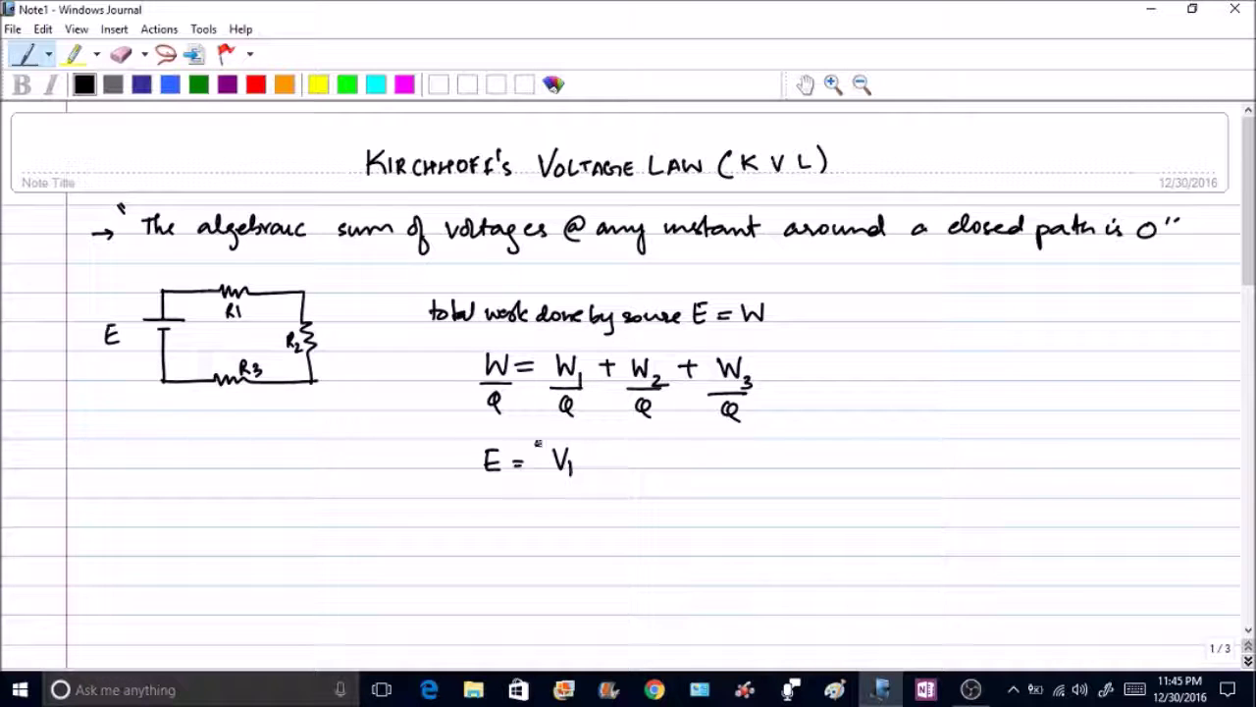
mouse_move(262, 271)
mouse_down()
mouse_move(275, 269)
mouse_move(241, 260)
mouse_move(239, 281)
mouse_up()
drag(335, 309, 350, 337)
drag(333, 359, 360, 352)
drag(251, 395, 257, 402)
mouse_move(190, 401)
mouse_down()
mouse_move(231, 391)
mouse_move(232, 416)
mouse_up()
Complete the equation E = V1 + V2 + V3
drag(581, 461, 597, 461)
mouse_move(589, 454)
mouse_down()
mouse_move(589, 469)
mouse_move(605, 471)
mouse_move(612, 451)
mouse_up()
drag(614, 465, 639, 472)
mouse_move(653, 450)
mouse_down()
mouse_move(671, 450)
mouse_move(673, 477)
mouse_up()
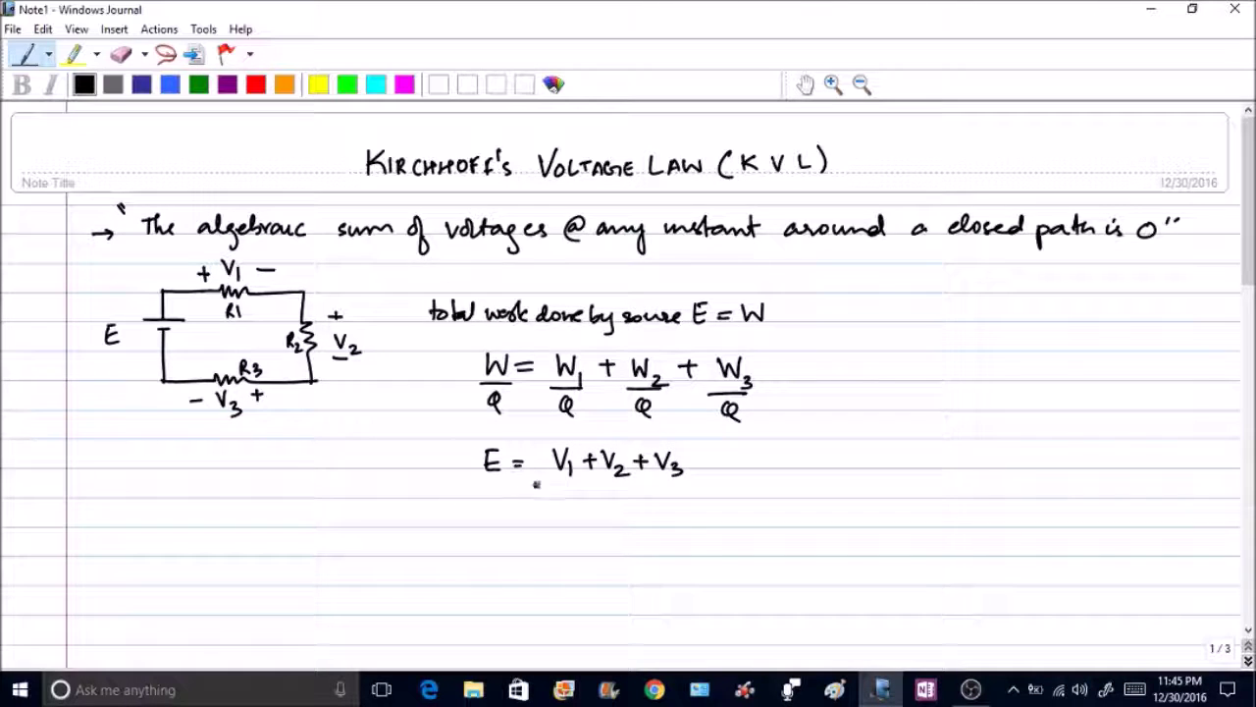
Write ⇒ V1 + V2 + V3 + (−E) = 0 below the circuit, then switch ink to red
drag(116, 481, 116, 497)
drag(180, 499, 189, 485)
mouse_move(188, 495)
mouse_down()
mouse_move(188, 507)
mouse_move(208, 495)
mouse_up()
mouse_move(201, 488)
mouse_down()
mouse_move(201, 504)
mouse_move(231, 485)
mouse_move(236, 507)
mouse_up()
mouse_move(242, 497)
mouse_down()
mouse_move(257, 497)
mouse_move(249, 504)
mouse_up()
mouse_move(261, 485)
mouse_down()
mouse_move(267, 498)
mouse_move(278, 483)
mouse_move(279, 516)
mouse_move(303, 495)
mouse_up()
drag(295, 487, 295, 503)
mouse_move(322, 483)
mouse_down()
mouse_move(319, 504)
mouse_move(344, 493)
mouse_up()
mouse_move(359, 480)
mouse_down()
mouse_move(365, 504)
mouse_move(384, 491)
mouse_up()
drag(370, 498, 392, 487)
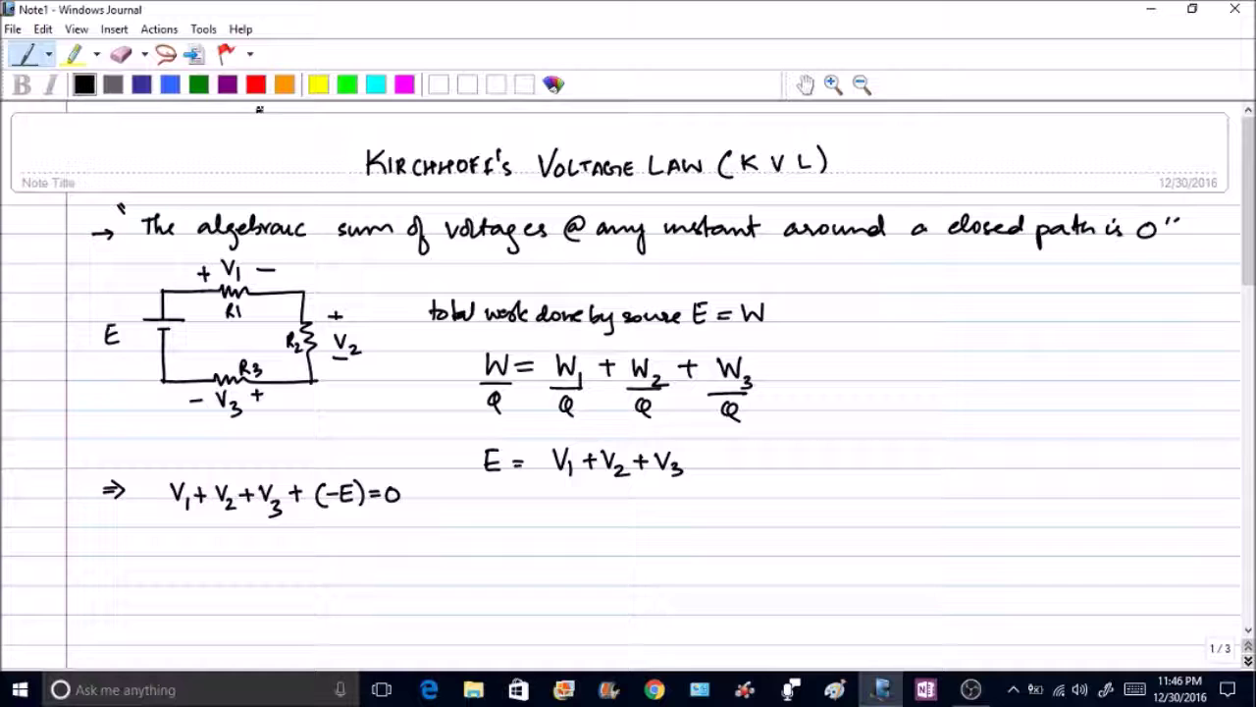
click(255, 85)
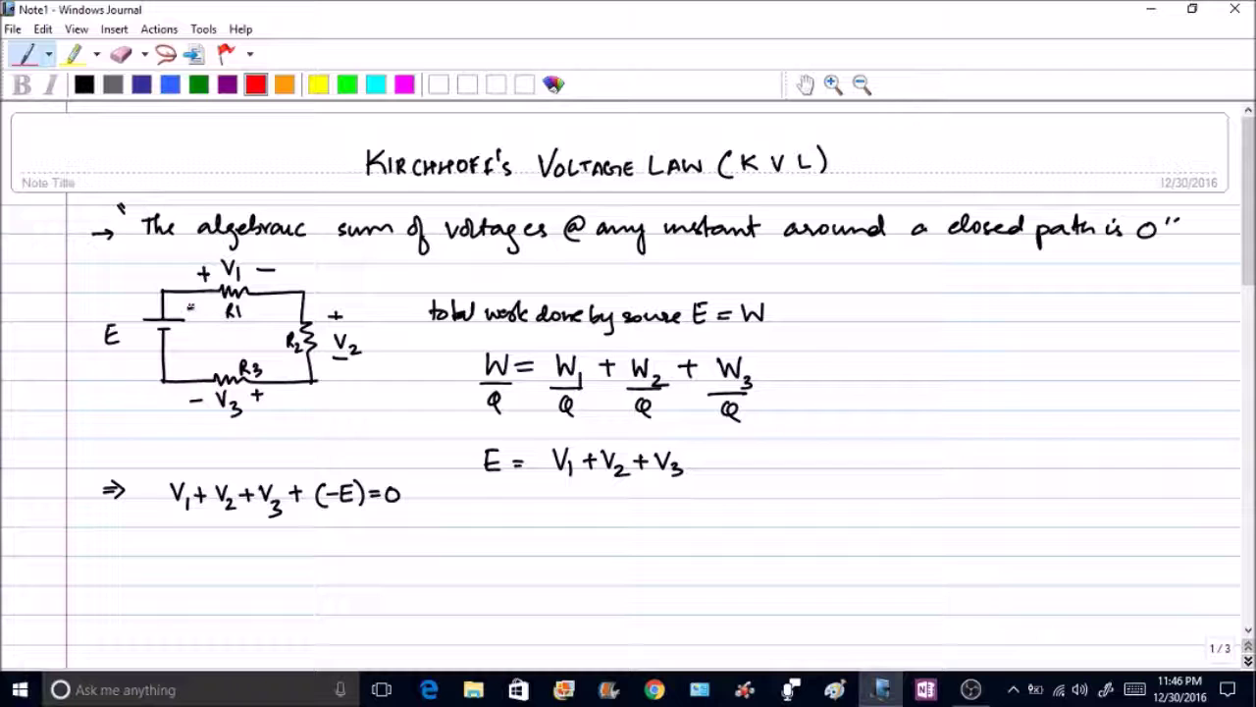
Mark node A and a clockwise loop arrow in red, then write 'passive sign conv:' in black
mouse_move(161, 287)
mouse_down()
mouse_move(163, 265)
mouse_move(167, 277)
mouse_up()
mouse_move(206, 318)
mouse_down()
mouse_move(263, 325)
mouse_move(249, 348)
mouse_move(208, 339)
mouse_up()
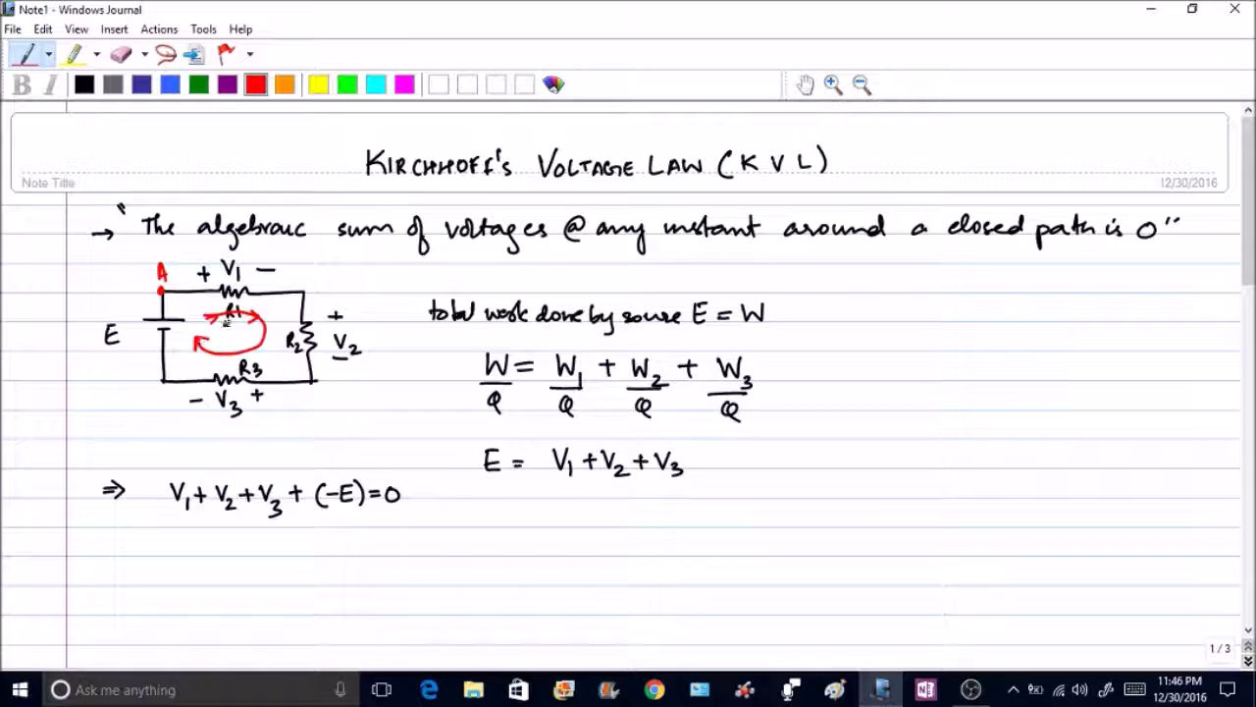
click(84, 84)
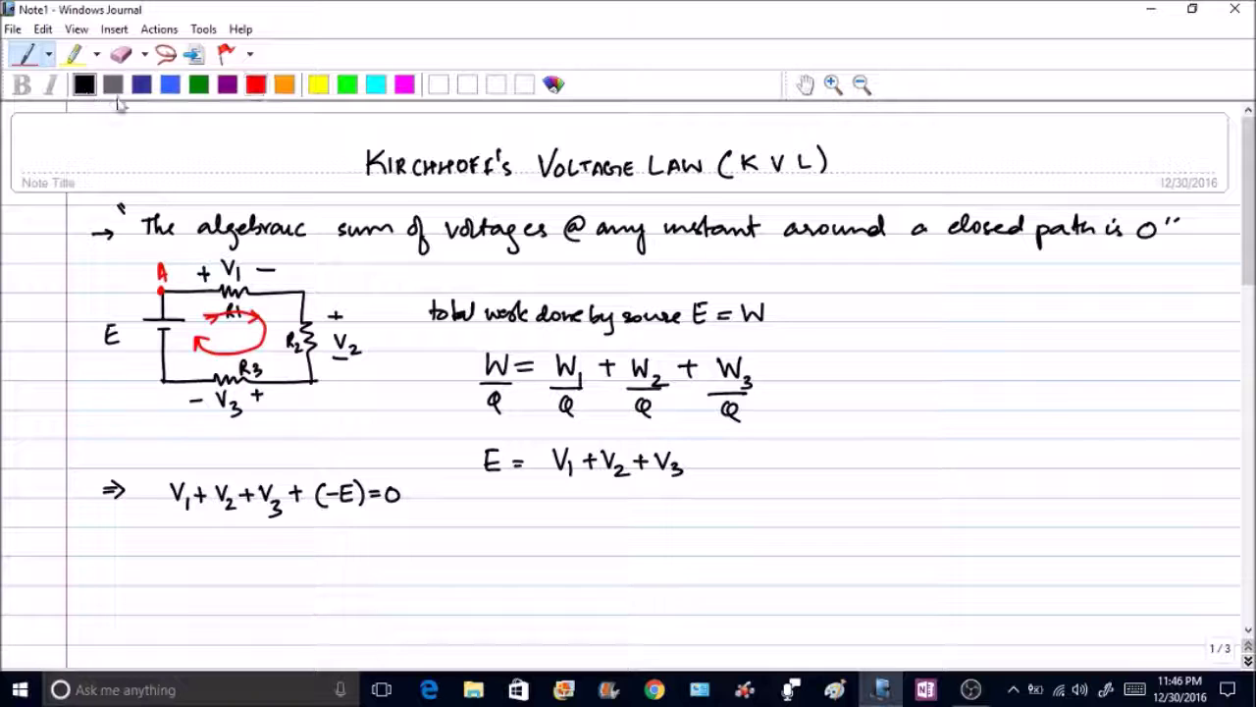
mouse_move(458, 512)
mouse_down()
mouse_move(566, 510)
mouse_move(581, 522)
mouse_move(678, 510)
mouse_up()
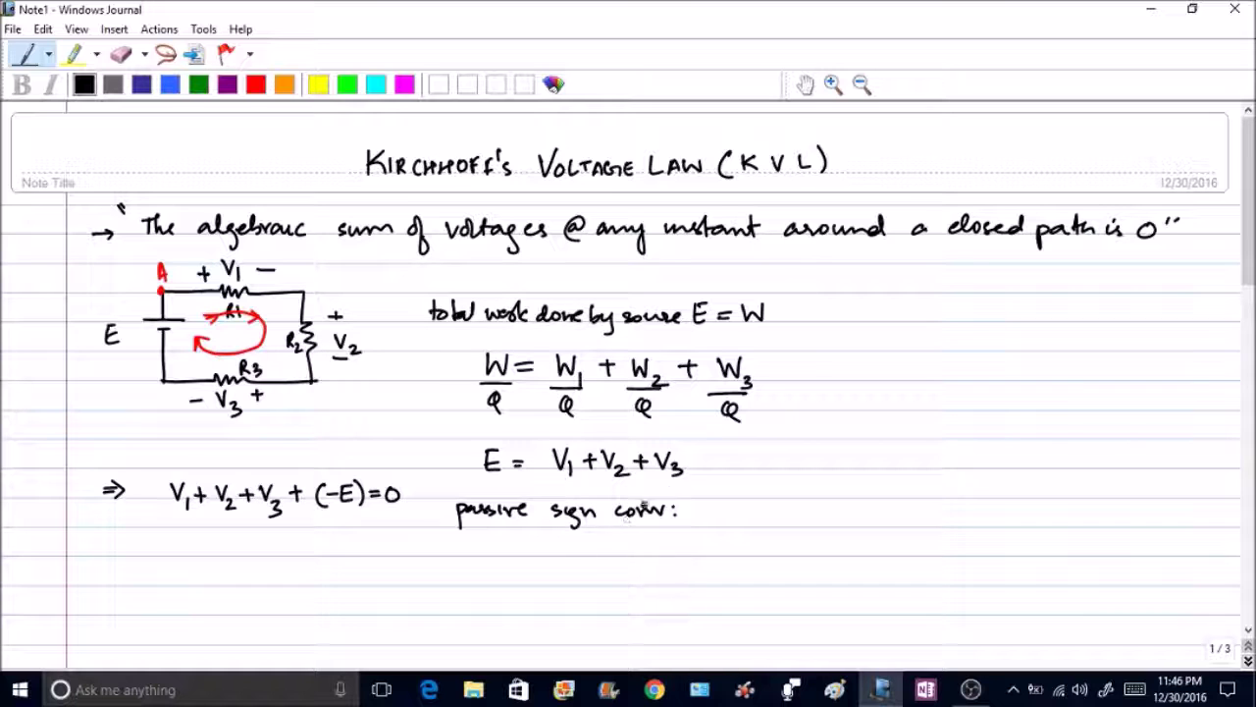
Write the +ve and −ve terminal sign rules, and sketch a second loop labelled E, R1, R2, R3
drag(702, 510, 1174, 512)
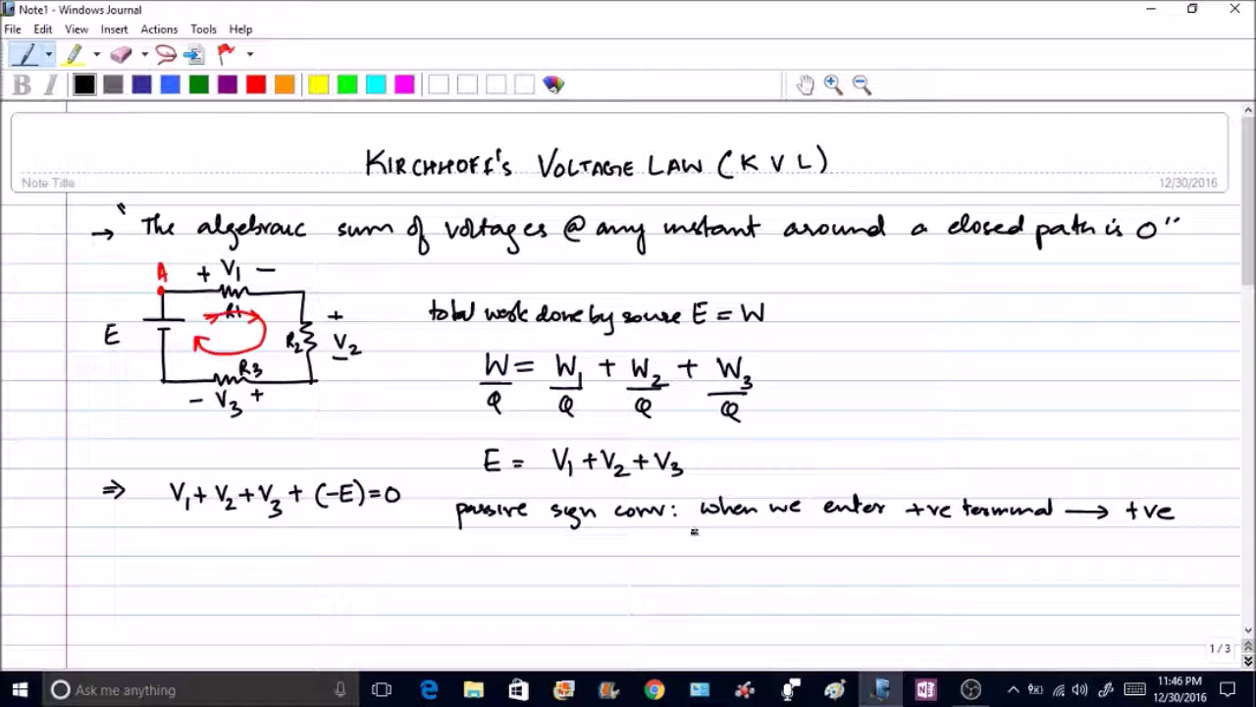
mouse_move(699, 536)
mouse_down()
mouse_move(811, 546)
mouse_move(1183, 552)
mouse_up()
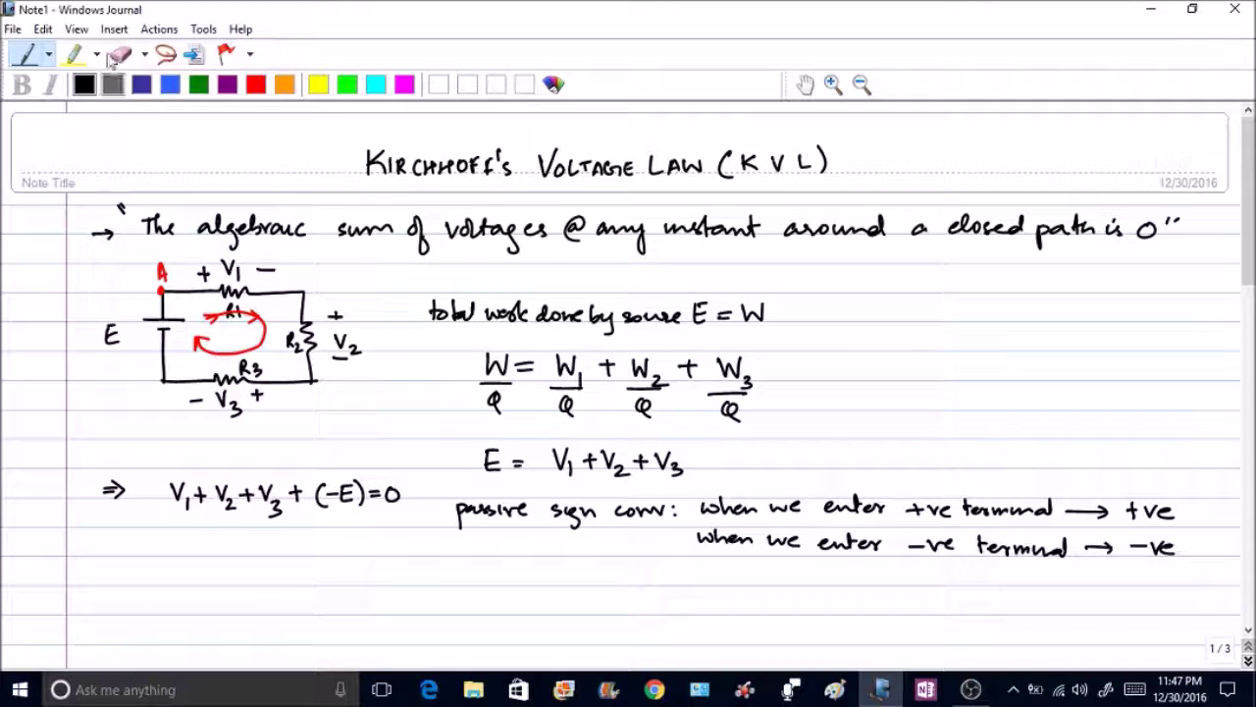
mouse_move(904, 318)
mouse_down()
mouse_move(904, 346)
mouse_move(937, 345)
mouse_move(908, 414)
mouse_move(970, 320)
mouse_move(989, 316)
mouse_move(1053, 327)
mouse_move(1063, 425)
mouse_up()
drag(908, 414, 1083, 418)
mouse_move(850, 337)
mouse_down()
mouse_move(836, 339)
mouse_move(838, 355)
mouse_move(851, 345)
mouse_up()
drag(976, 336, 1038, 383)
mouse_move(1040, 373)
mouse_down()
mouse_move(1050, 387)
mouse_move(986, 412)
mouse_move(1011, 414)
mouse_up()
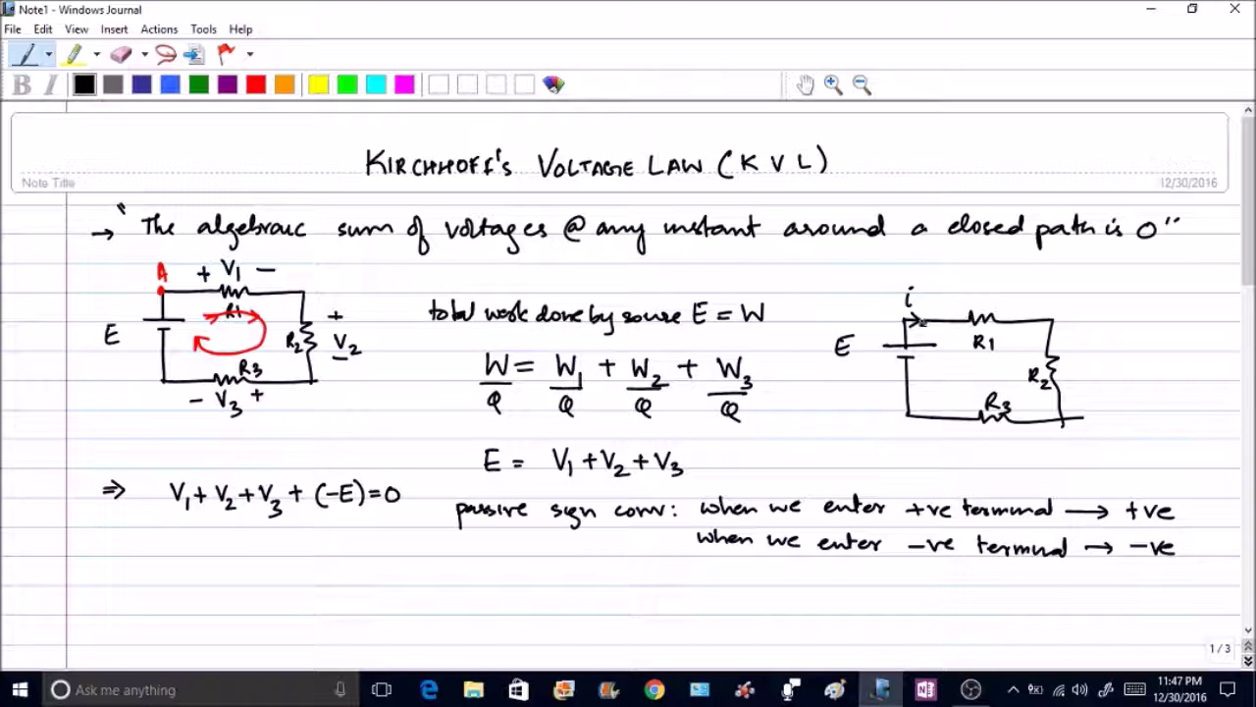
Mark +V1− across R1 and write V1 = iR1
drag(957, 292, 957, 308)
drag(983, 296, 984, 313)
mouse_move(1085, 262)
mouse_down()
mouse_move(1103, 261)
mouse_move(1100, 282)
mouse_up()
drag(1109, 266, 1122, 267)
drag(1109, 275, 1165, 281)
click(1136, 258)
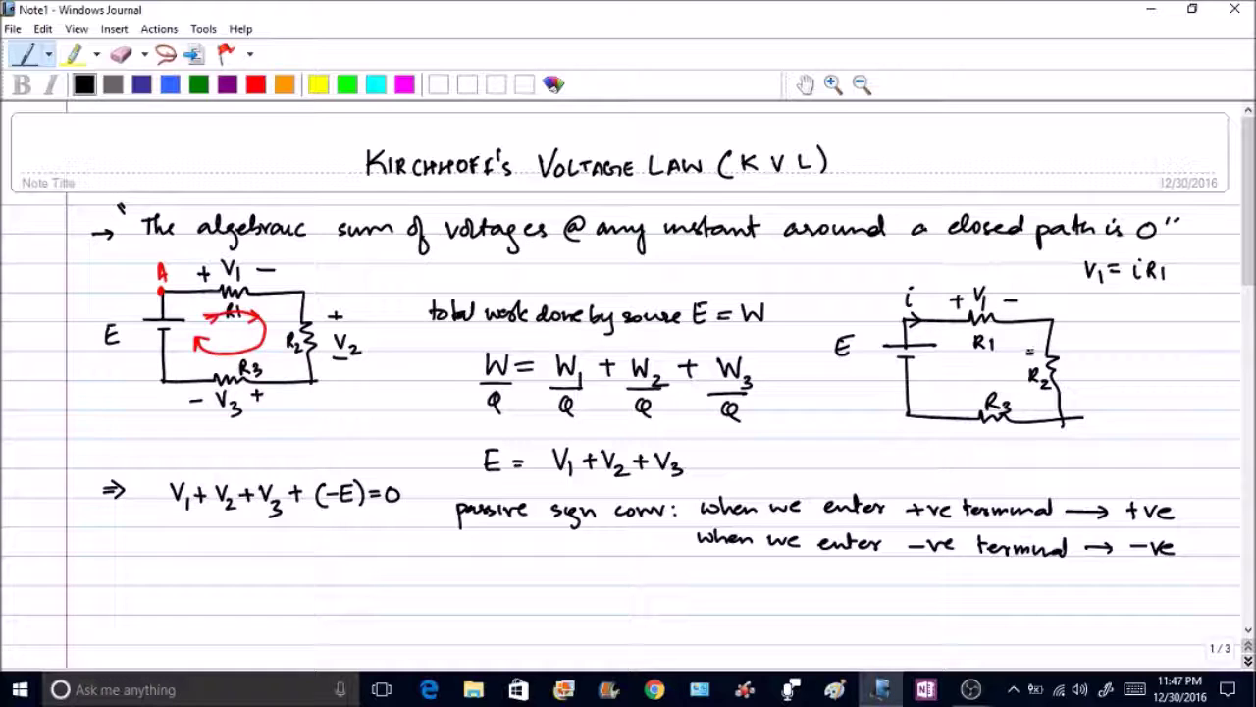
Mark +V2− across R2 and write V2 = iR2
drag(1076, 347, 1077, 360)
drag(1070, 355, 1107, 385)
mouse_move(1090, 307)
mouse_down()
mouse_move(1111, 324)
mouse_move(1129, 310)
mouse_up()
drag(1115, 317, 1184, 324)
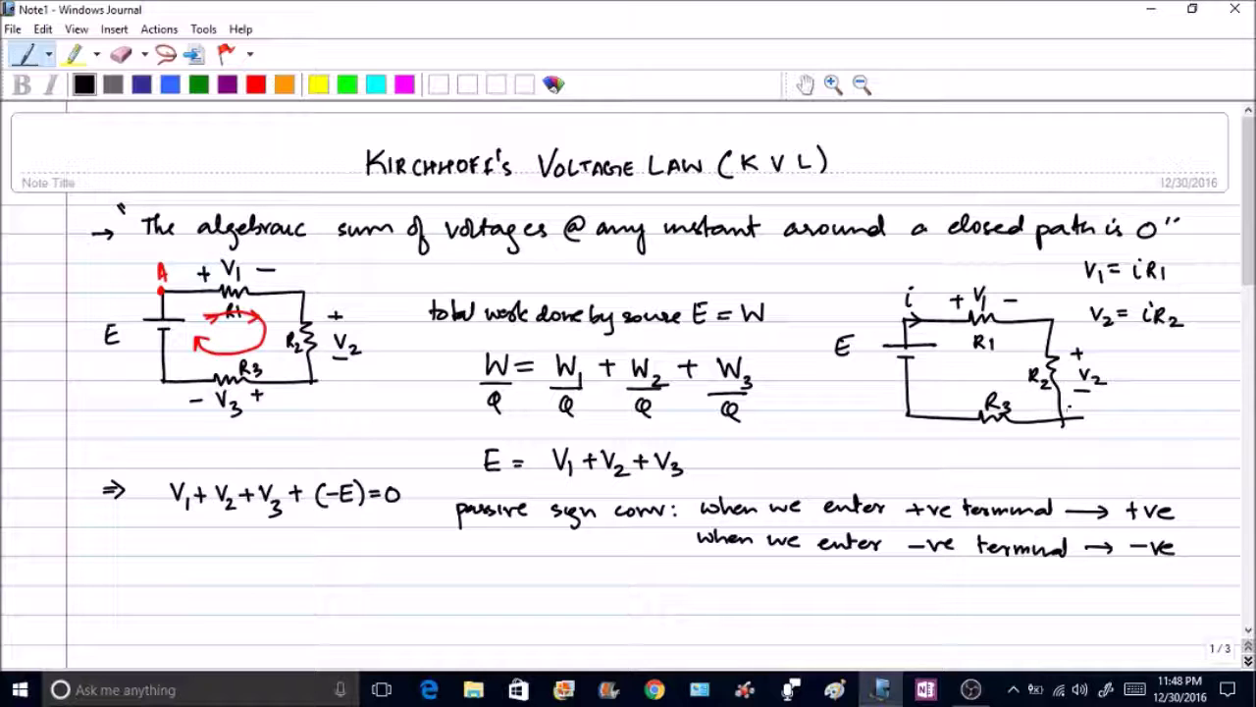
Mark −V3+ under R3 and write V3 = iR3
drag(1009, 438, 1022, 438)
mouse_move(1015, 431)
mouse_down()
mouse_move(1014, 443)
mouse_move(967, 438)
mouse_up()
mouse_move(975, 430)
mouse_down()
mouse_move(982, 446)
mouse_move(989, 431)
mouse_up()
drag(992, 443, 992, 456)
mouse_move(1120, 351)
mouse_down()
mouse_move(1126, 369)
mouse_move(1133, 351)
mouse_up()
mouse_move(1133, 364)
mouse_down()
mouse_move(1139, 377)
mouse_move(1154, 358)
mouse_up()
drag(1143, 364, 1189, 376)
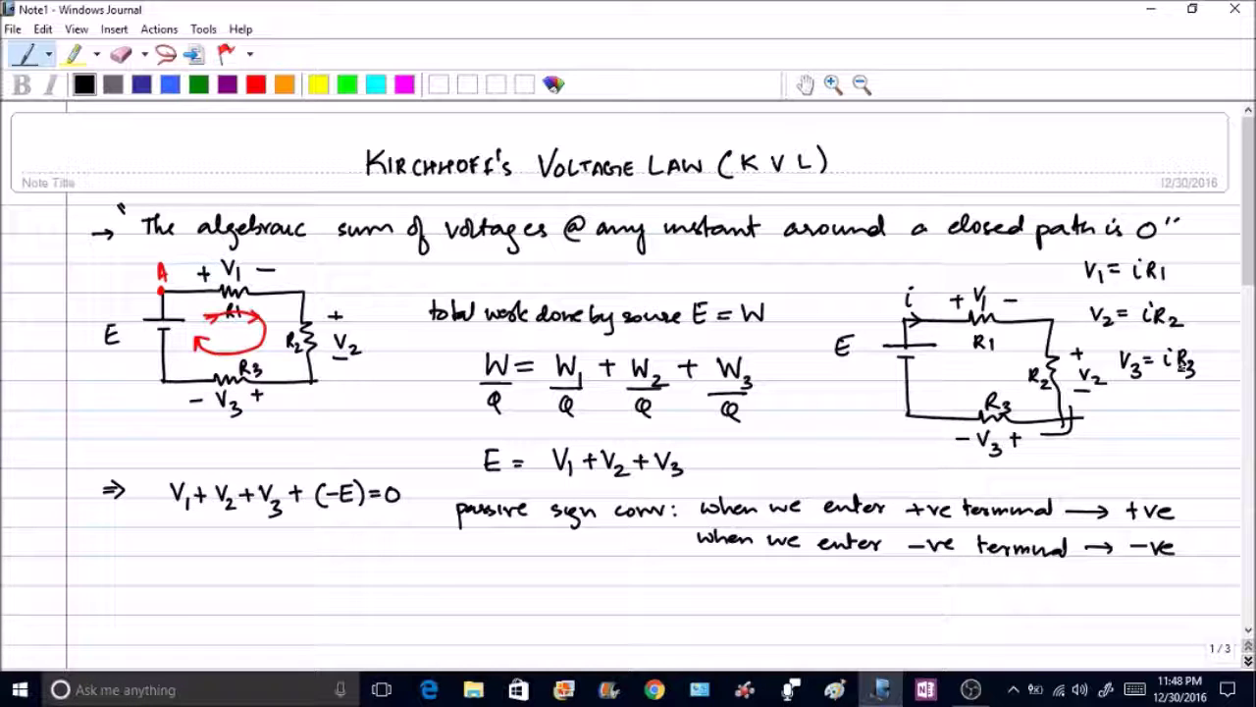